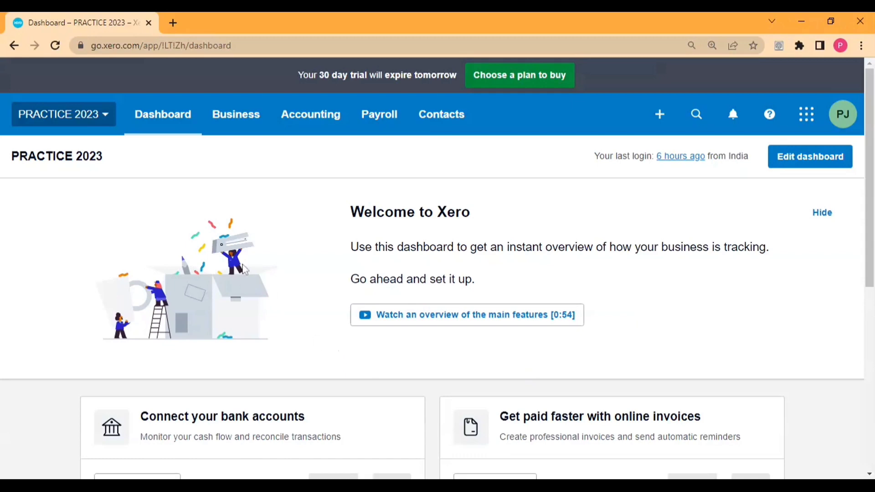
Open Business > Bills to Pay, showing SUPPLIER 001's bills of 600.00 and 144.00 awaiting payment
{"action": "scroll", "coordinate": [471, 237], "scroll_direction": "down", "scroll_amount": 1}
{"action": "scroll", "coordinate": [222, 224], "scroll_direction": "up", "scroll_amount": 1}
{"action": "left_click", "coordinate": [244, 122]}
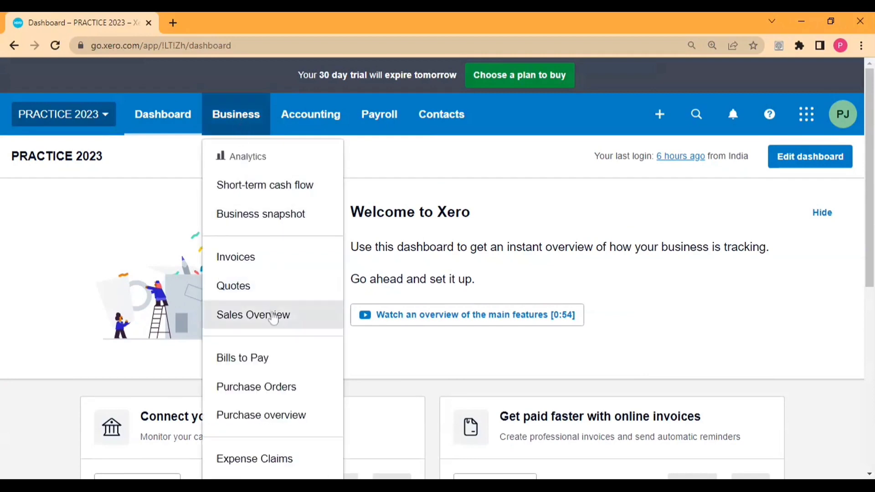
{"action": "left_click", "coordinate": [274, 360]}
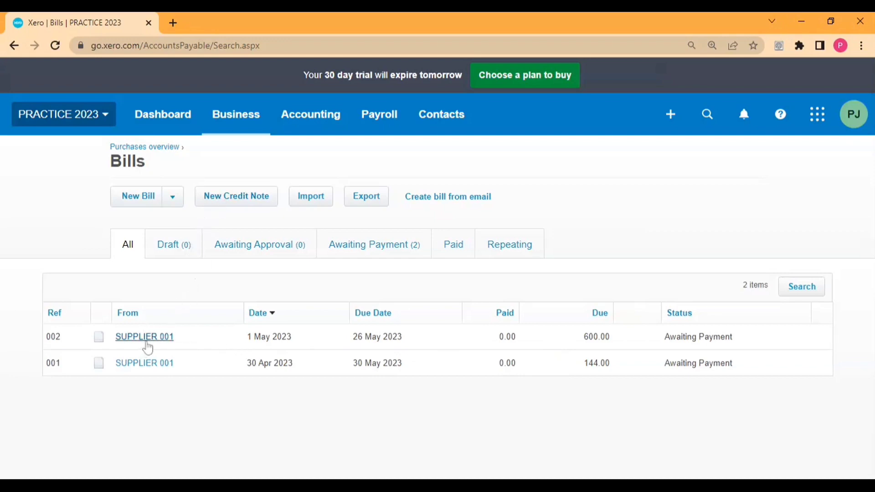
{"action": "left_click", "coordinate": [147, 346]}
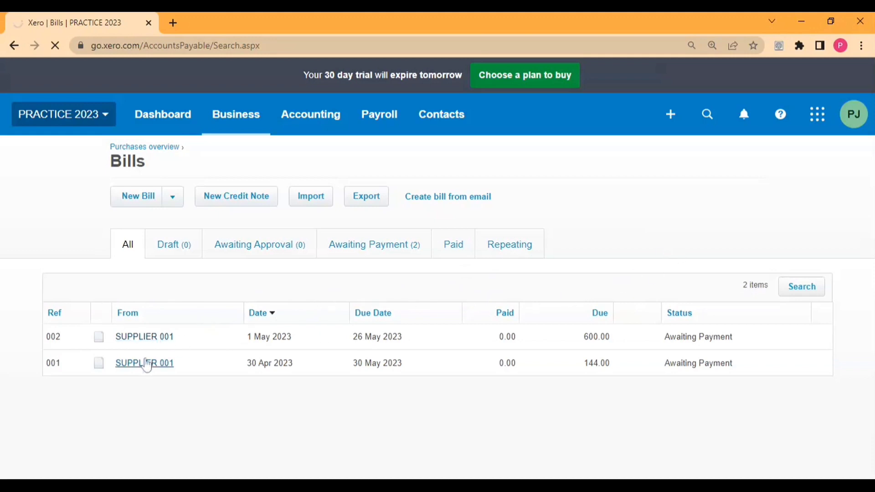
{"action": "left_click", "coordinate": [146, 364]}
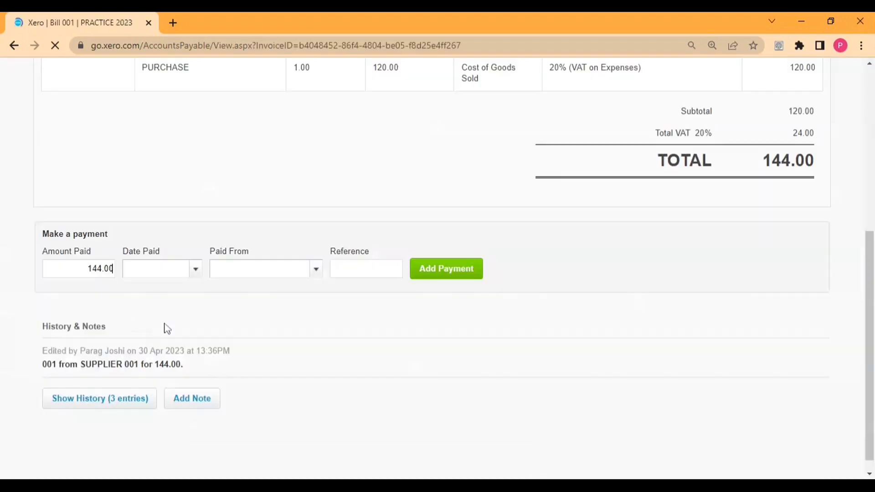
{"action": "scroll", "coordinate": [699, 234], "scroll_direction": "up", "scroll_amount": 3}
{"action": "scroll", "coordinate": [702, 234], "scroll_direction": "up", "scroll_amount": 3}
{"action": "left_click", "coordinate": [760, 210]}
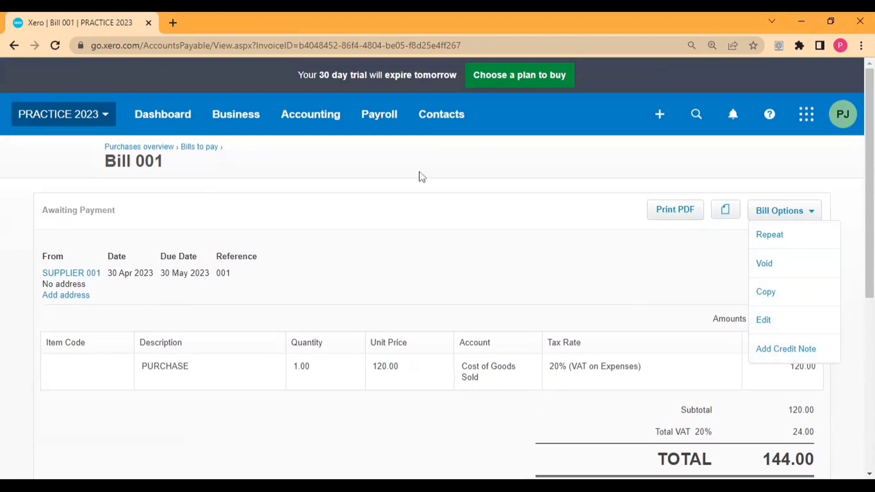
{"action": "left_click", "coordinate": [15, 53]}
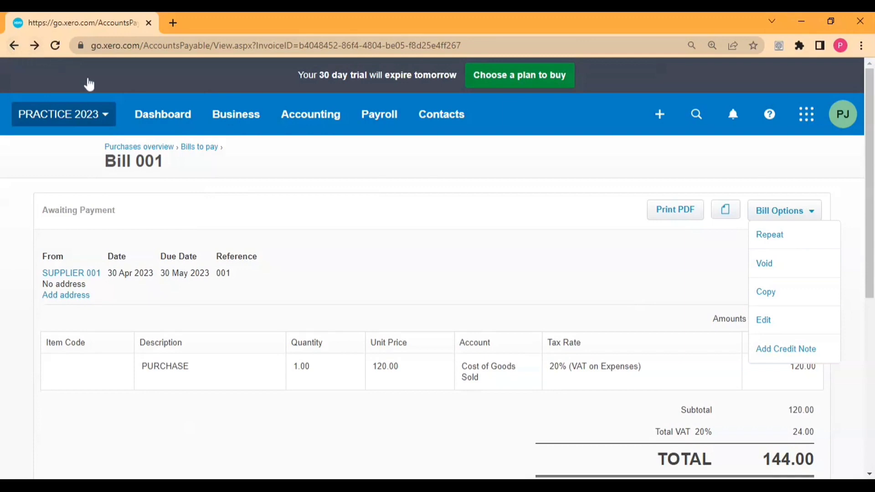
{"action": "left_click", "coordinate": [231, 123]}
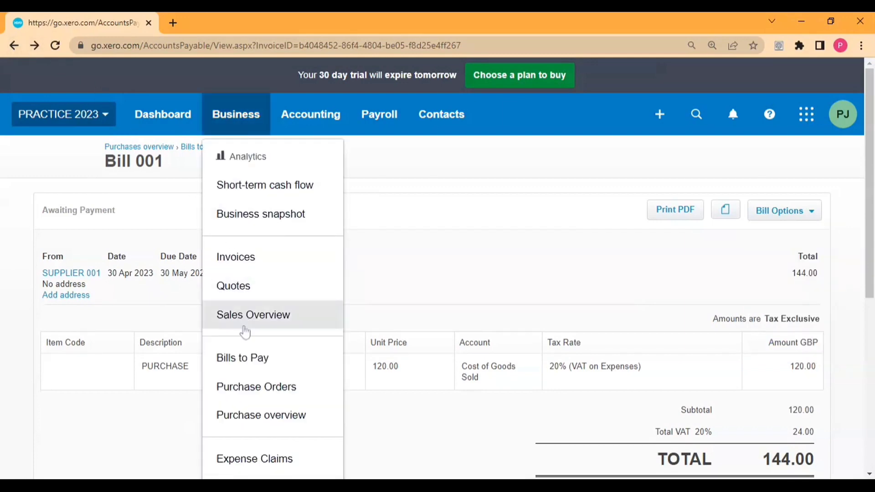
{"action": "left_click", "coordinate": [256, 357]}
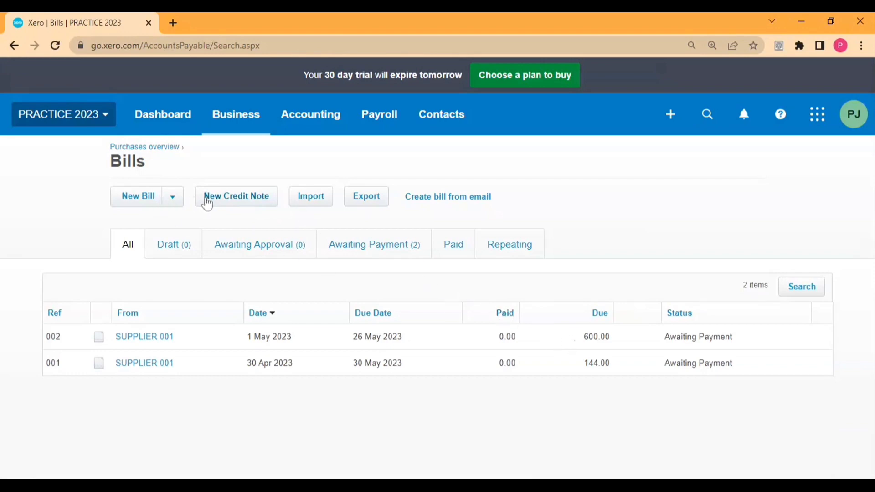
Start a new credit note with SUPPLIER 001 as the supplier
{"action": "left_click", "coordinate": [207, 201]}
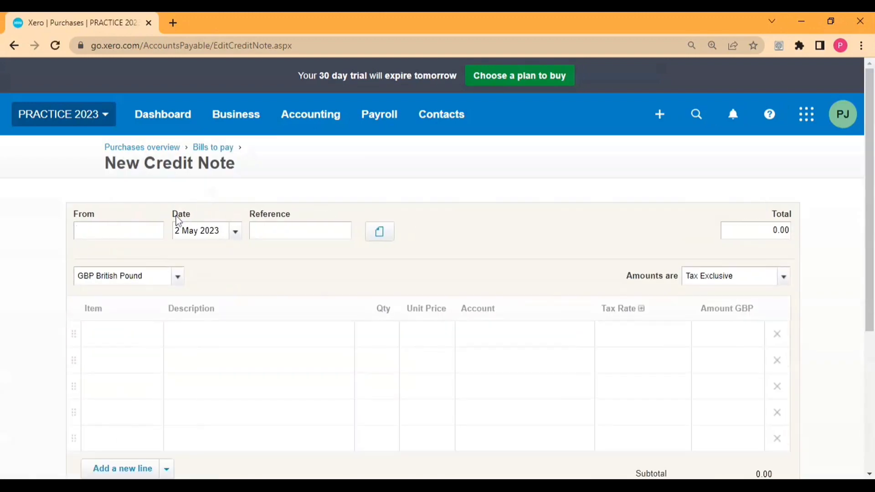
{"action": "type", "text": "SU"}
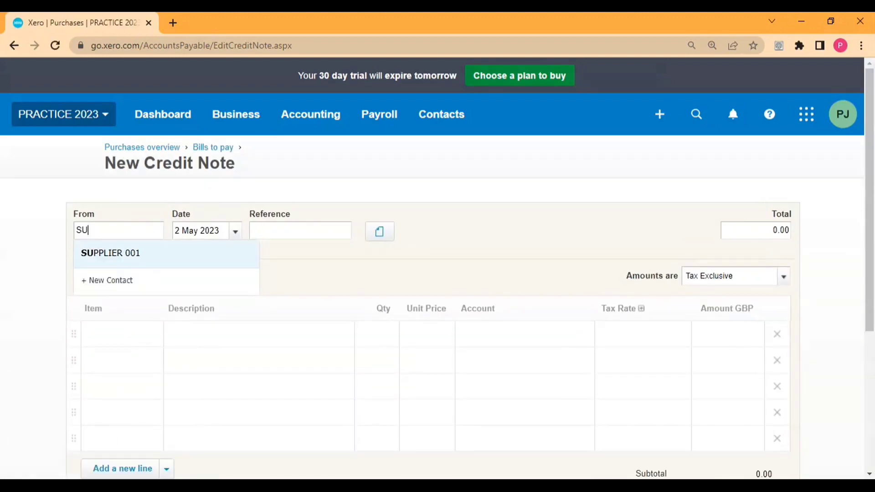
{"action": "left_click", "coordinate": [148, 250]}
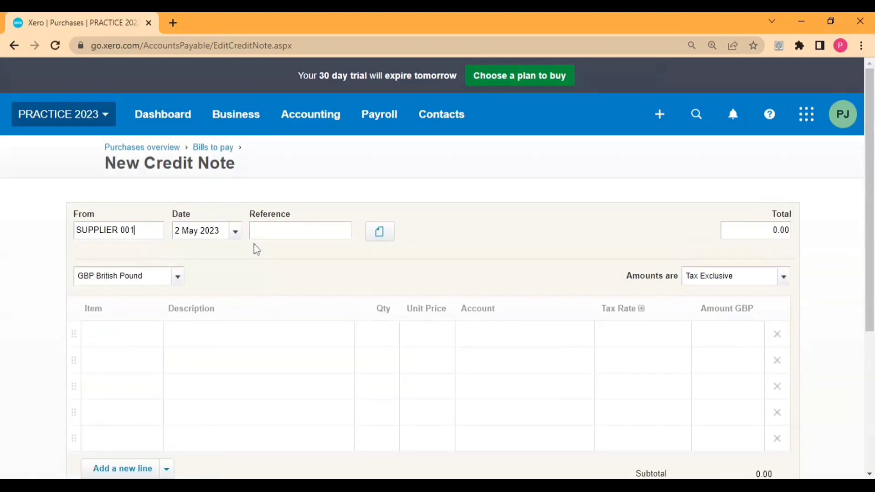
Add a PURCHASE line at 600.00 coded to 310 Cost of Goods Sold, amounts tax inclusive
{"action": "left_click", "coordinate": [210, 331]}
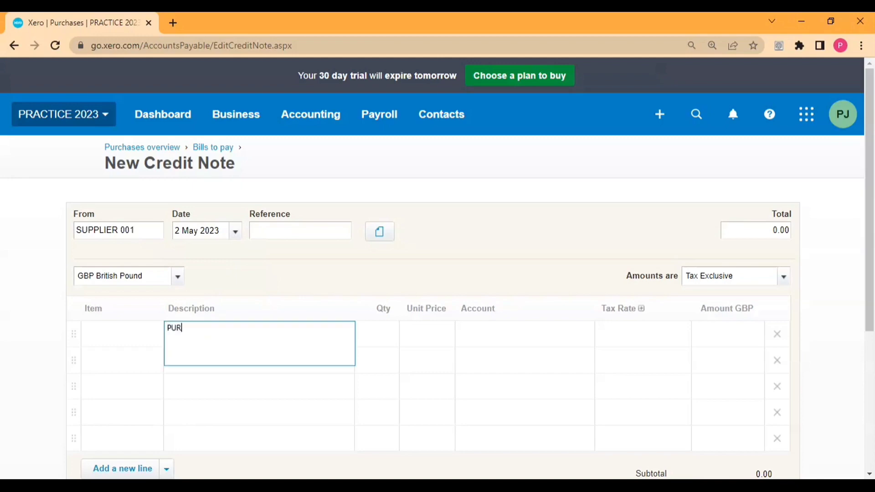
{"action": "key", "text": "Tab"}
{"action": "key", "text": "Tab"}
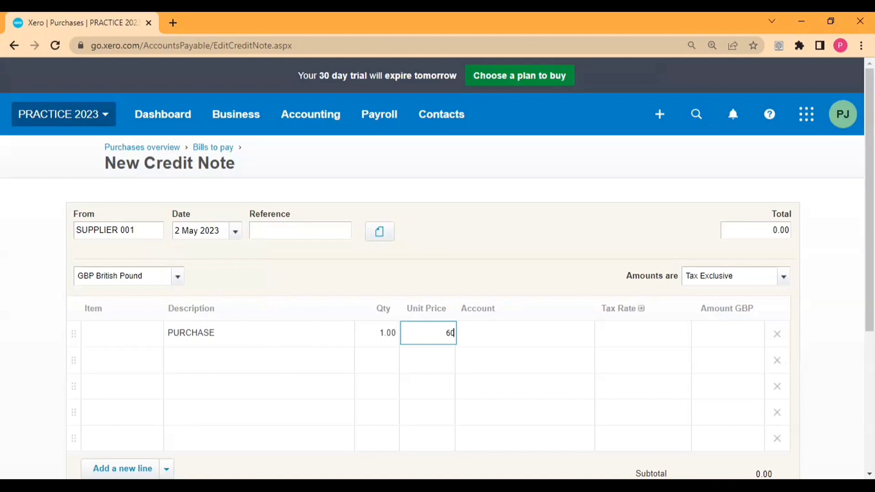
{"action": "key", "text": "Tab"}
{"action": "type", "text": "310"}
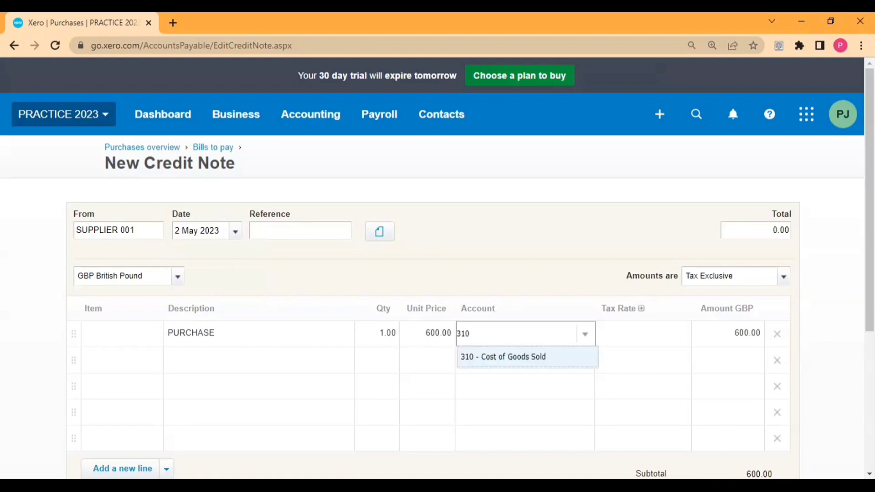
{"action": "key", "text": "Tab"}
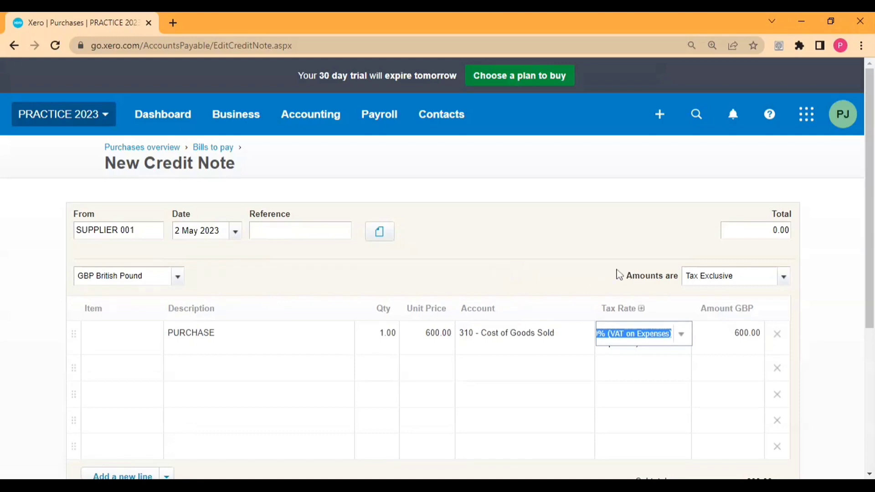
{"action": "left_click", "coordinate": [783, 276]}
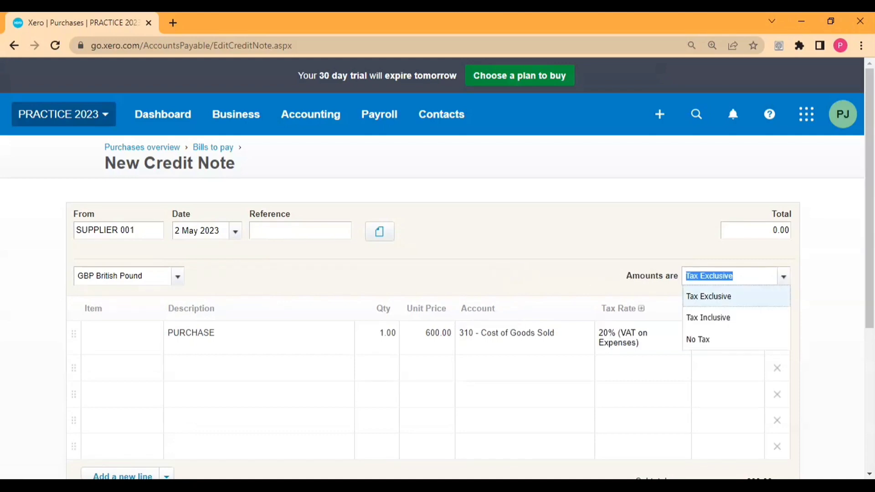
{"action": "left_click", "coordinate": [726, 316]}
{"action": "scroll", "coordinate": [558, 274], "scroll_direction": "down", "scroll_amount": 4}
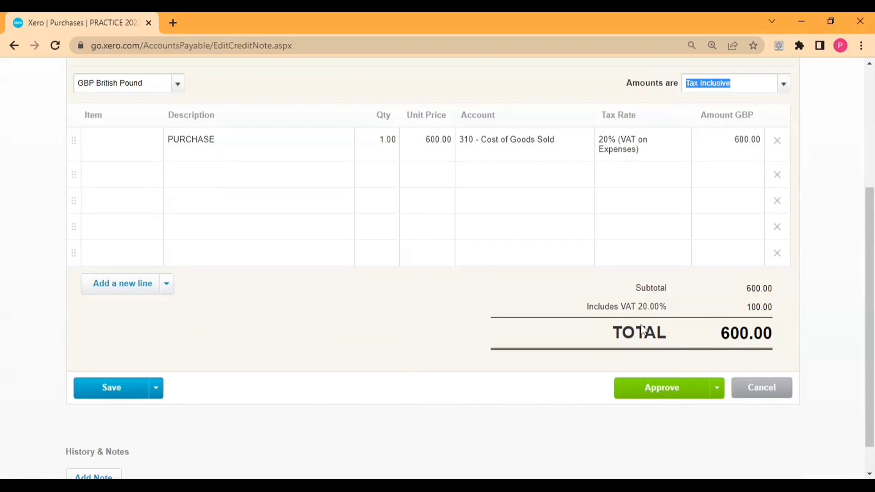
Approve the 600.00 credit note and allocate the full 600.00 against bill 002
{"action": "left_click", "coordinate": [657, 390]}
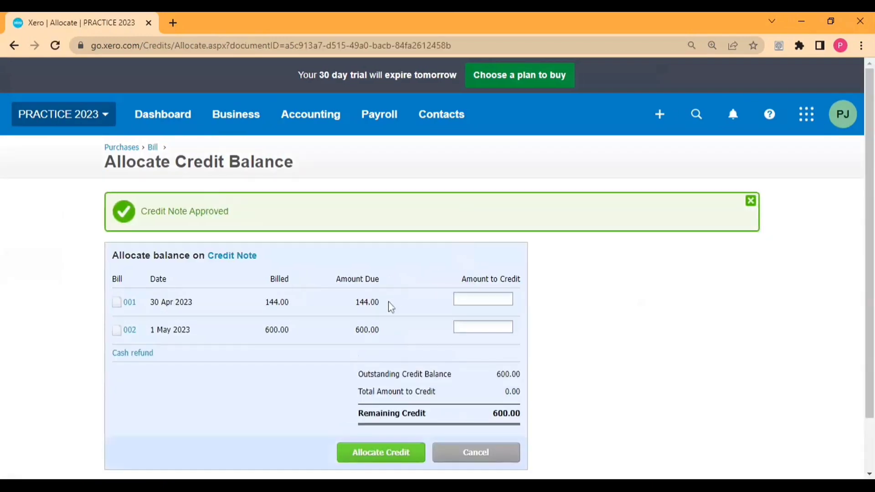
{"action": "scroll", "coordinate": [406, 289], "scroll_direction": "down", "scroll_amount": 1}
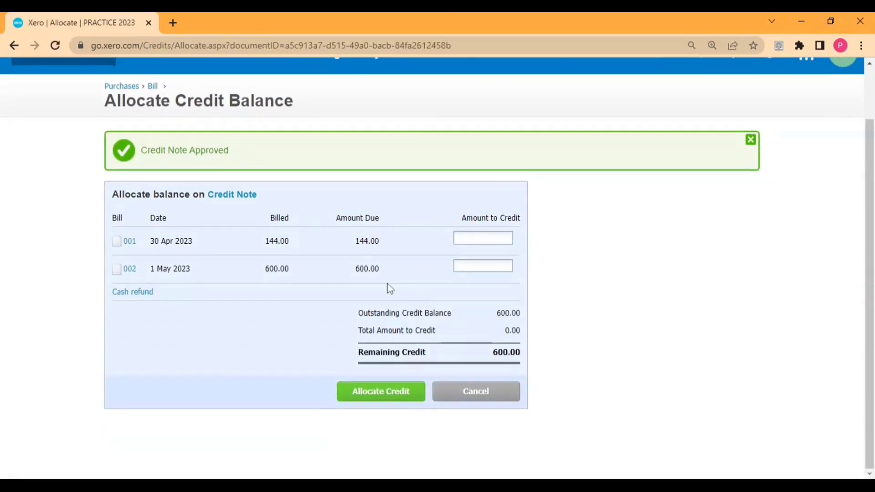
{"action": "left_click_drag", "start_coordinate": [497, 313], "coordinate": [516, 314]}
{"action": "left_click", "coordinate": [401, 276]}
{"action": "left_click", "coordinate": [511, 266]}
{"action": "left_click", "coordinate": [451, 308]}
{"action": "left_click", "coordinate": [366, 398]}
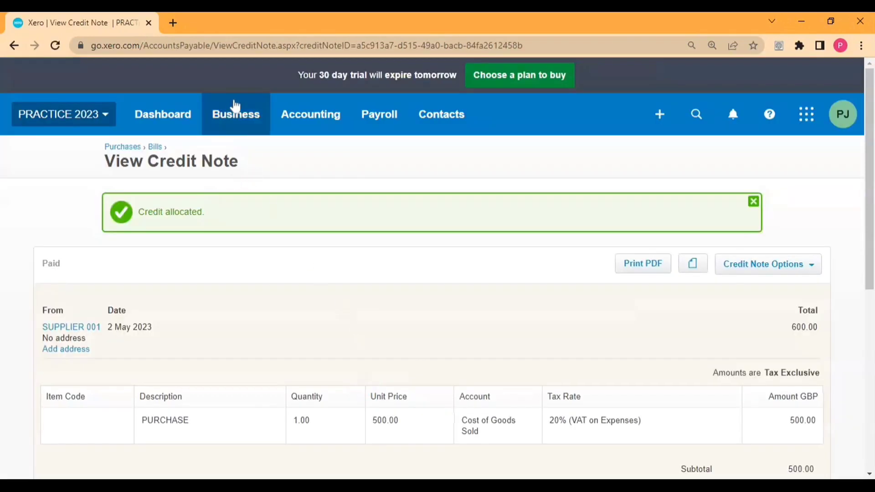
Return to Bills to Pay, showing bill 002 paid and bill 001 owing 144.00, and start a new credit note
{"action": "left_click", "coordinate": [236, 117]}
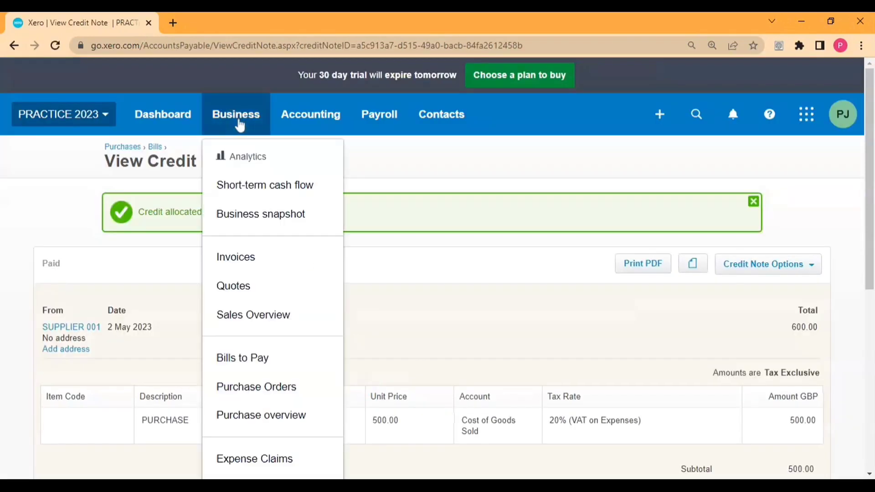
{"action": "left_click", "coordinate": [266, 358]}
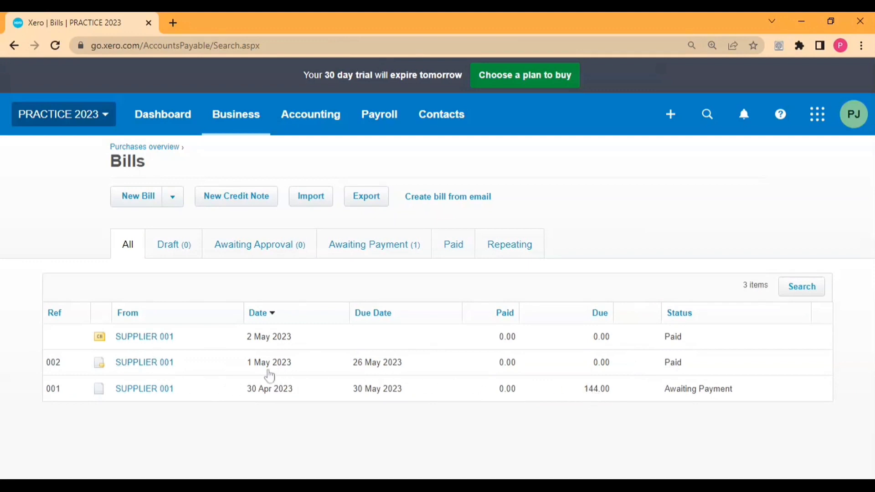
{"action": "left_click", "coordinate": [243, 208]}
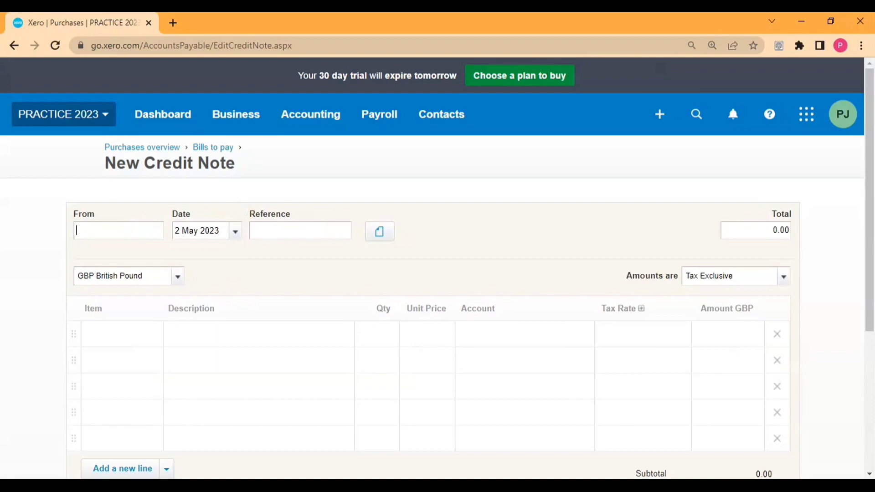
Set the new credit note's supplier to SUPPLIER 001
{"action": "type", "text": "S"}
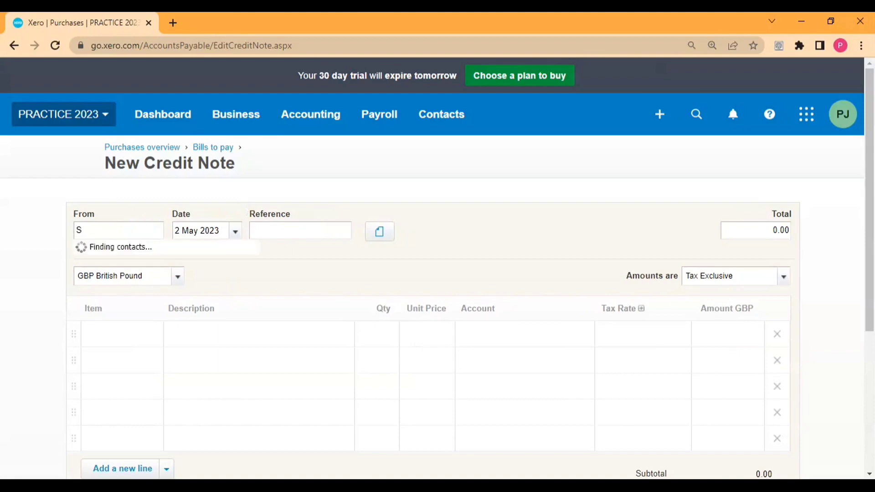
{"action": "left_click", "coordinate": [143, 254]}
{"action": "key", "text": "Tab"}
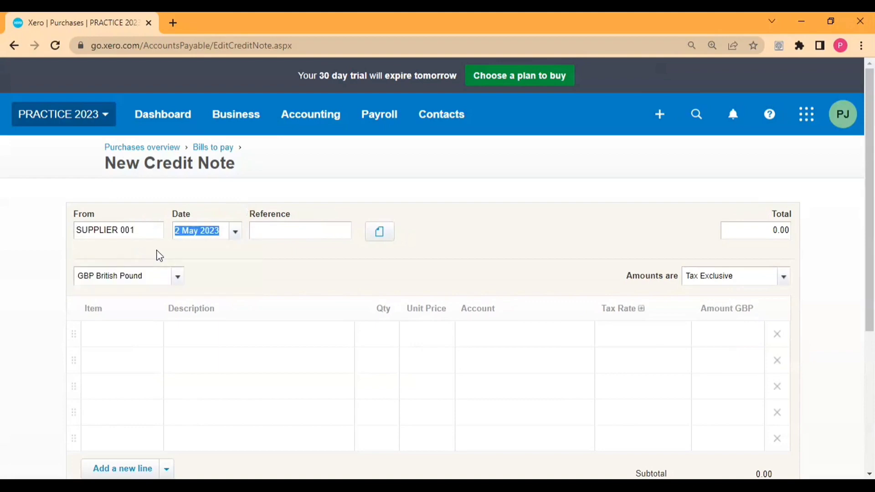
Add a PURCHASE RETURN line: quantity 1, price 44.00, account 310 Cost of Goods Sold
{"action": "left_click", "coordinate": [226, 329]}
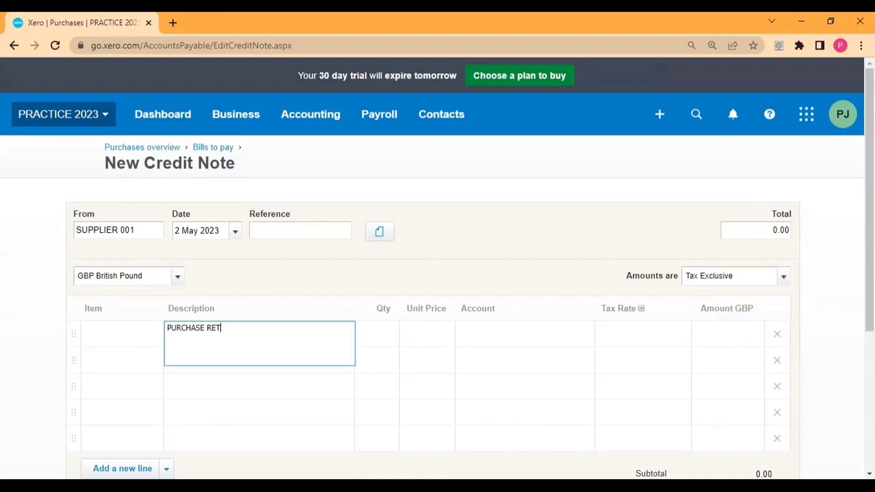
{"action": "type", "text": "PURCHASE RETURN"}
{"action": "key", "text": "Tab"}
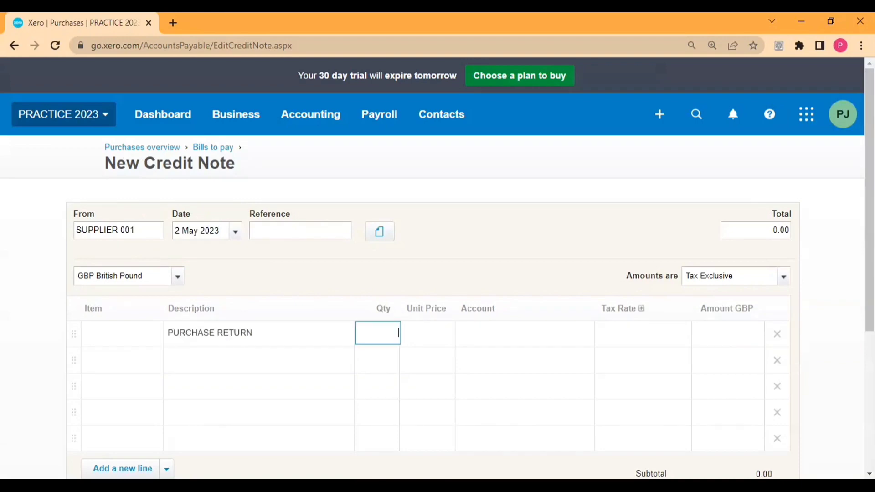
{"action": "type", "text": "1"}
{"action": "key", "text": "Tab"}
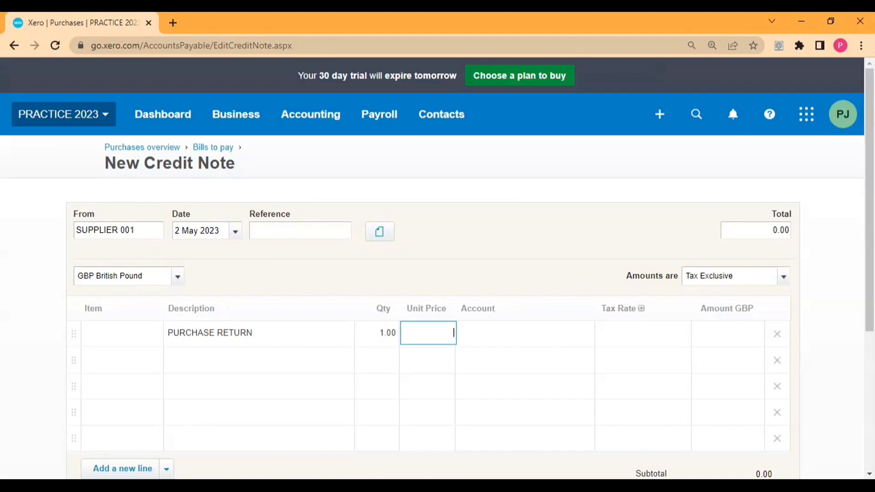
{"action": "type", "text": "44"}
{"action": "key", "text": "Tab"}
{"action": "type", "text": "310"}
{"action": "key", "text": "Tab"}
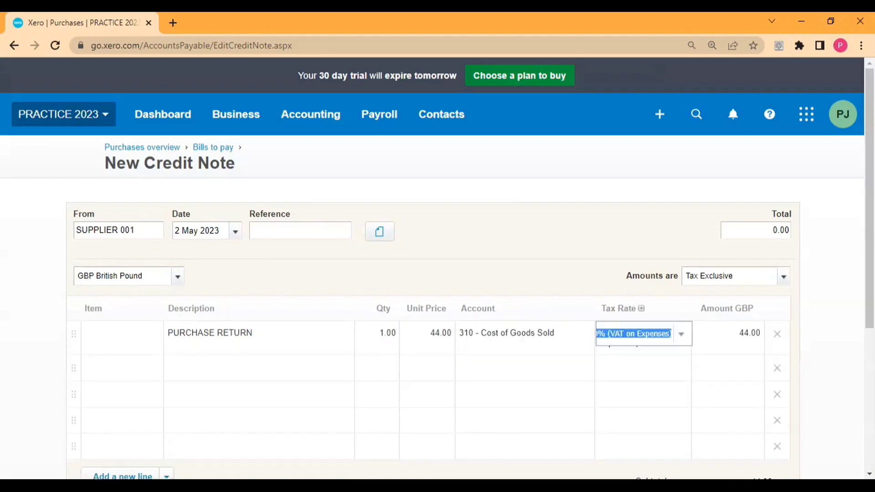
Make the line amounts tax inclusive and approve the 44.00 credit note
{"action": "left_click", "coordinate": [783, 277]}
{"action": "left_click", "coordinate": [726, 316]}
{"action": "scroll", "coordinate": [596, 297], "scroll_direction": "down", "scroll_amount": 3}
{"action": "scroll", "coordinate": [596, 297], "scroll_direction": "down", "scroll_amount": 2}
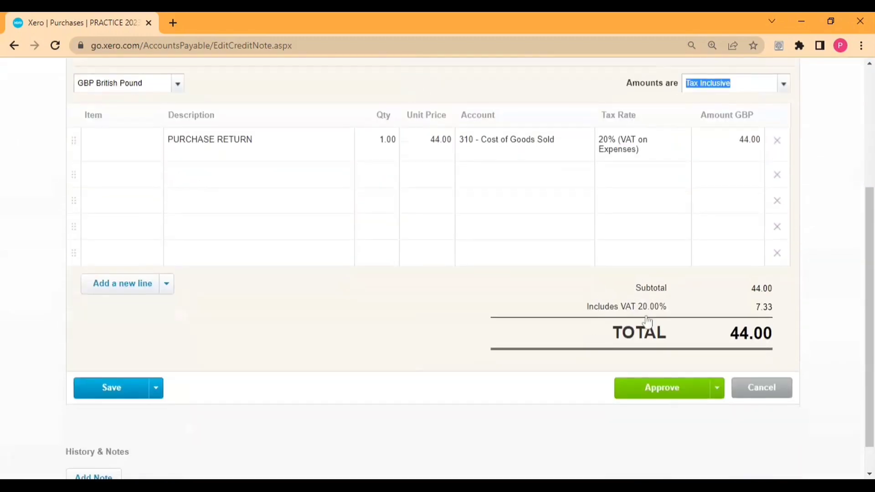
{"action": "left_click", "coordinate": [665, 394]}
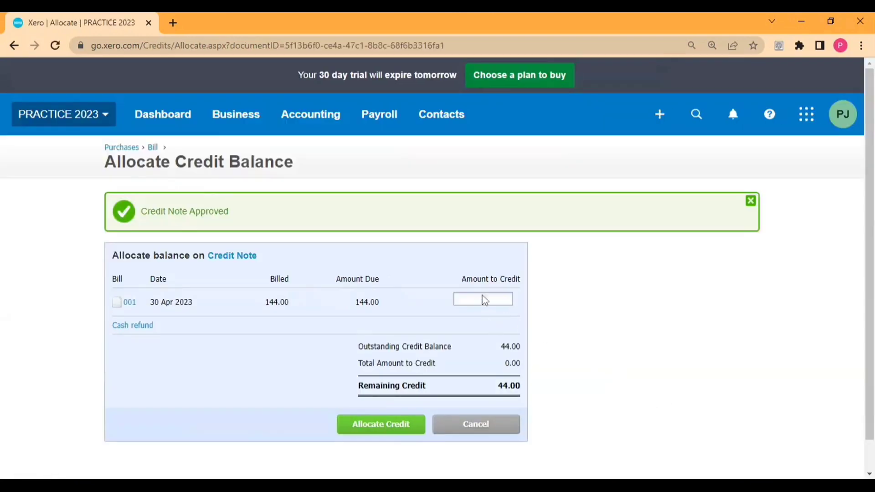
Allocate the full 44.00 credit to bill 001, leaving the credit note Paid with 0.00 remaining
{"action": "left_click", "coordinate": [651, 297]}
{"action": "left_click", "coordinate": [396, 425]}
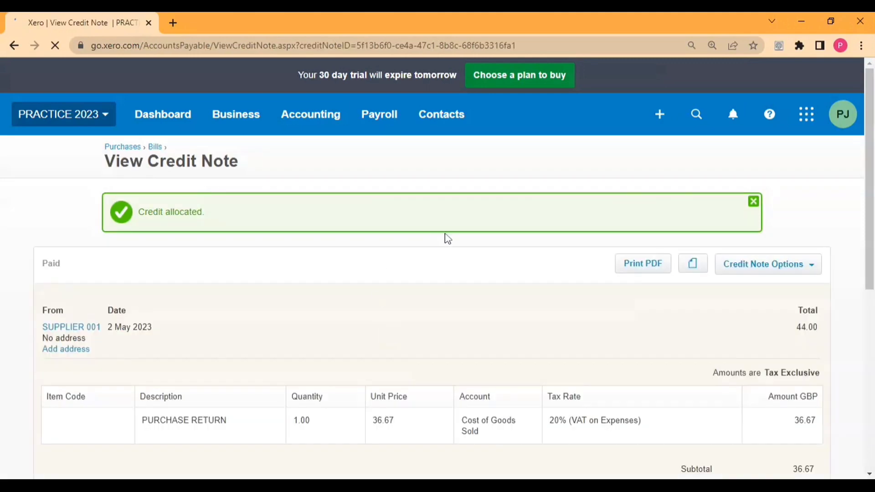
{"action": "scroll", "coordinate": [439, 290], "scroll_direction": "down", "scroll_amount": 2}
{"action": "scroll", "coordinate": [438, 290], "scroll_direction": "down", "scroll_amount": 2}
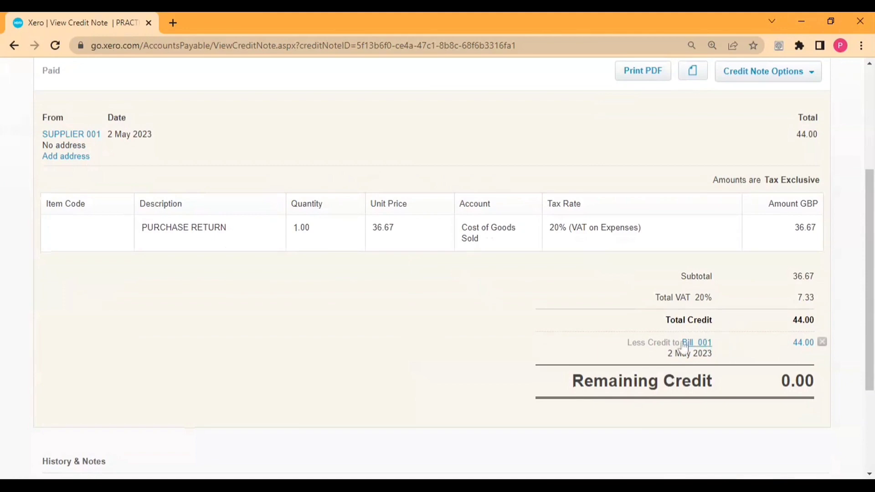
{"action": "scroll", "coordinate": [254, 298], "scroll_direction": "up", "scroll_amount": 4}
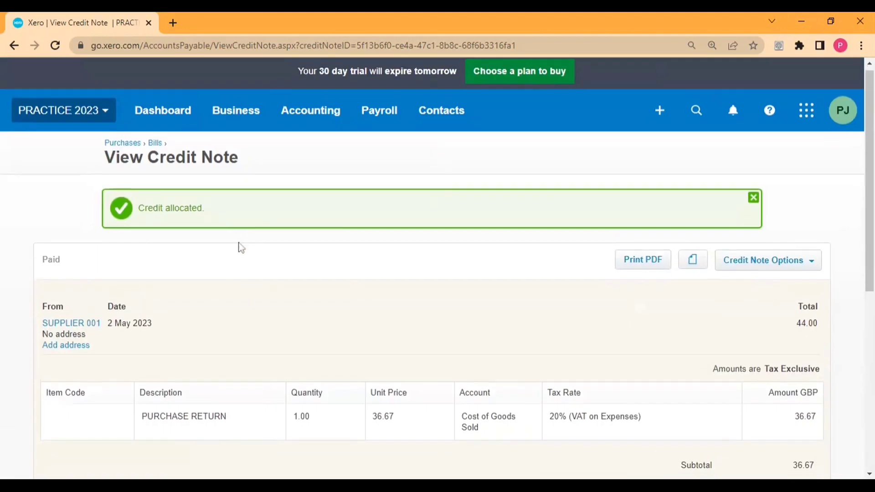
{"action": "left_click", "coordinate": [236, 126]}
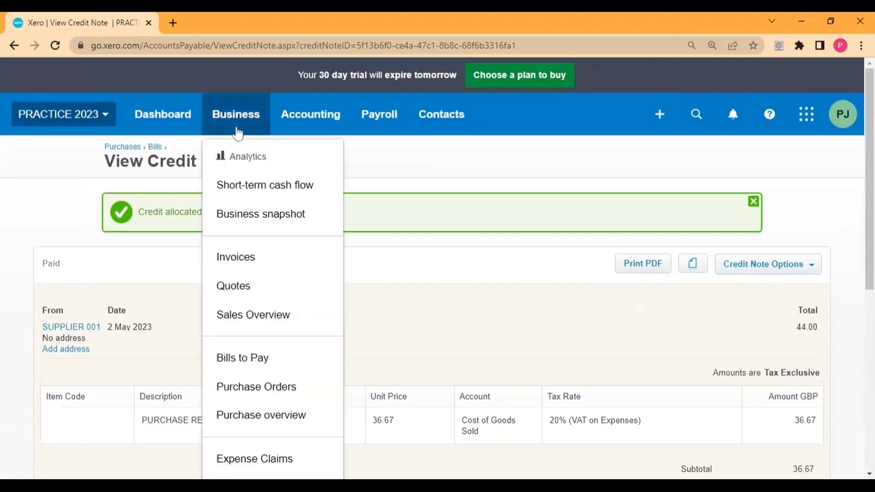
In Bills to Pay, confirm bill 001 owes 100.00 and open the 600.00 SUPPLIER 001 credit note
{"action": "left_click", "coordinate": [256, 353]}
{"action": "scroll", "coordinate": [368, 326], "scroll_direction": "down", "scroll_amount": 1}
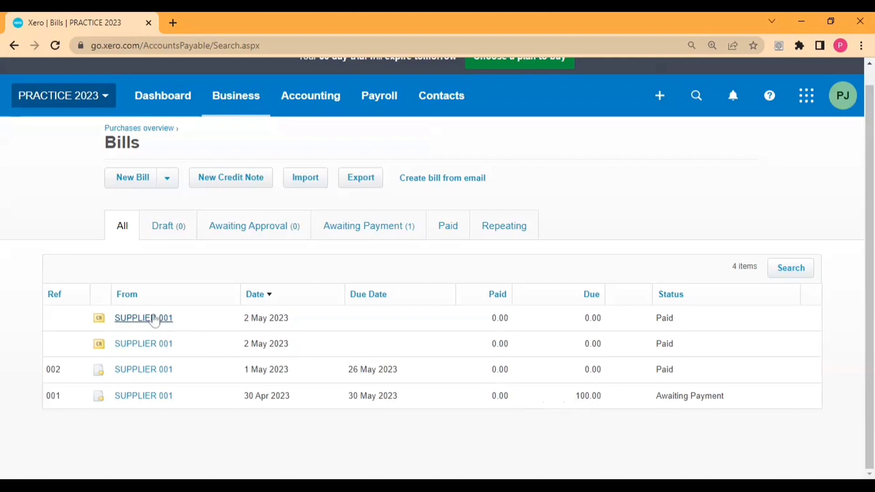
{"action": "left_click", "coordinate": [154, 319]}
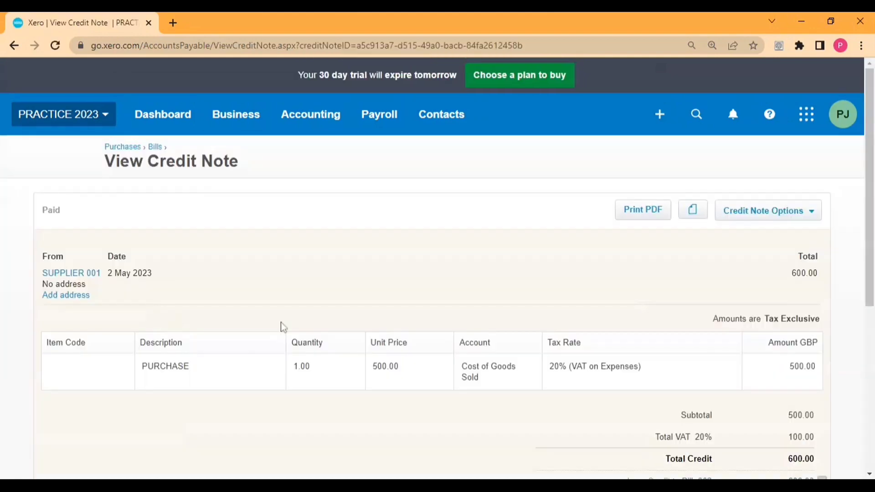
{"action": "scroll", "coordinate": [810, 367], "scroll_direction": "down", "scroll_amount": 5}
{"action": "scroll", "coordinate": [807, 337], "scroll_direction": "up", "scroll_amount": 5}
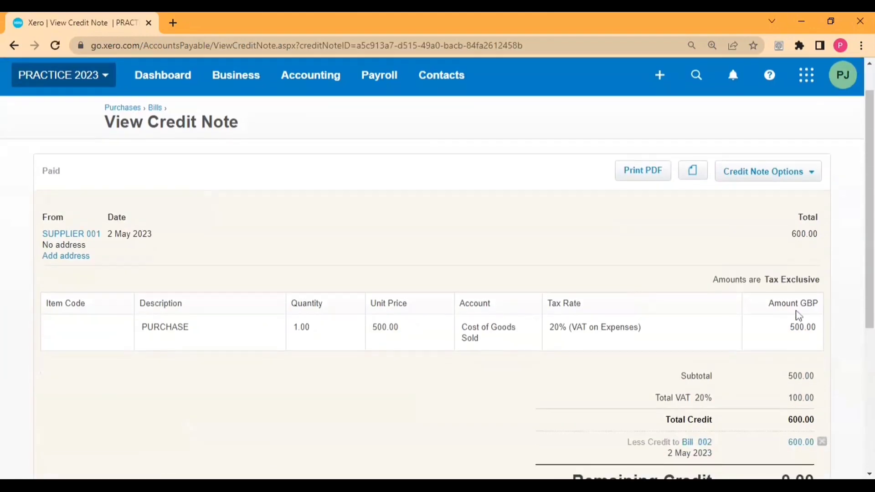
{"action": "scroll", "coordinate": [812, 319], "scroll_direction": "down", "scroll_amount": 2}
{"action": "scroll", "coordinate": [827, 320], "scroll_direction": "up", "scroll_amount": 2}
Review the Credit Note Options for the fully applied 600.00 credit note, then go to the dashboard
{"action": "left_click", "coordinate": [792, 218]}
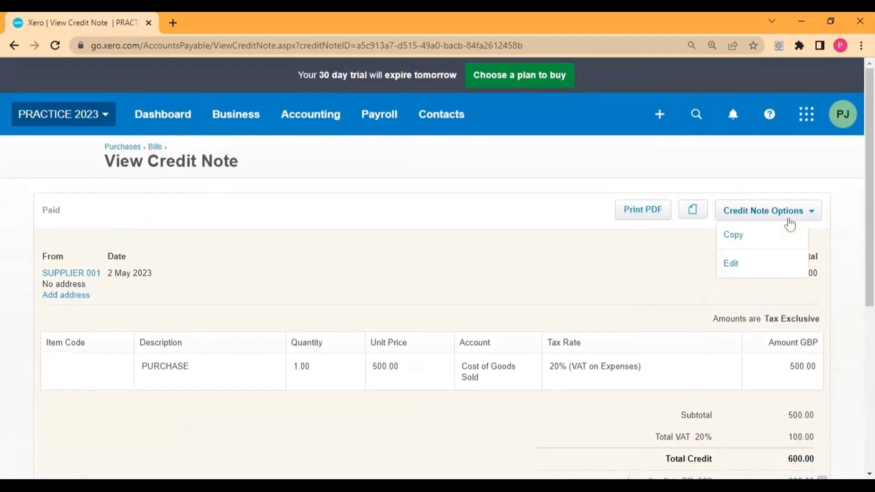
{"action": "scroll", "coordinate": [793, 319], "scroll_direction": "down", "scroll_amount": 4}
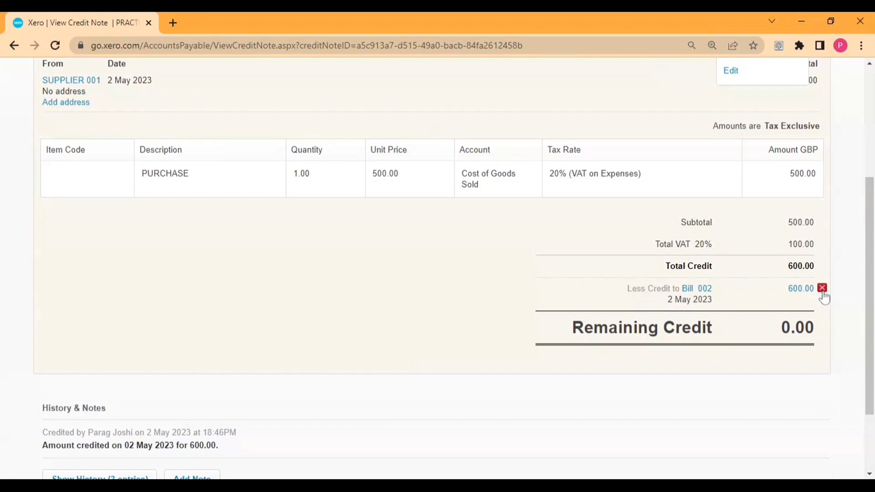
{"action": "scroll", "coordinate": [245, 249], "scroll_direction": "up", "scroll_amount": 4}
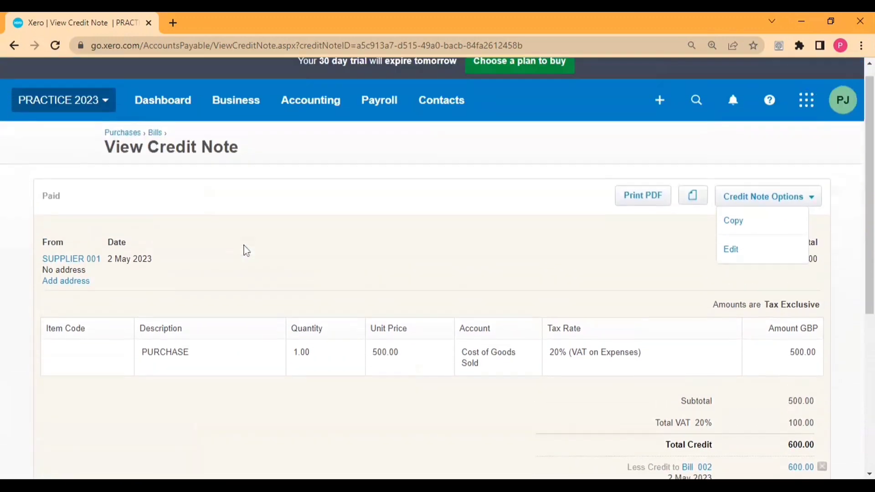
{"action": "scroll", "coordinate": [247, 251], "scroll_direction": "up", "scroll_amount": 1}
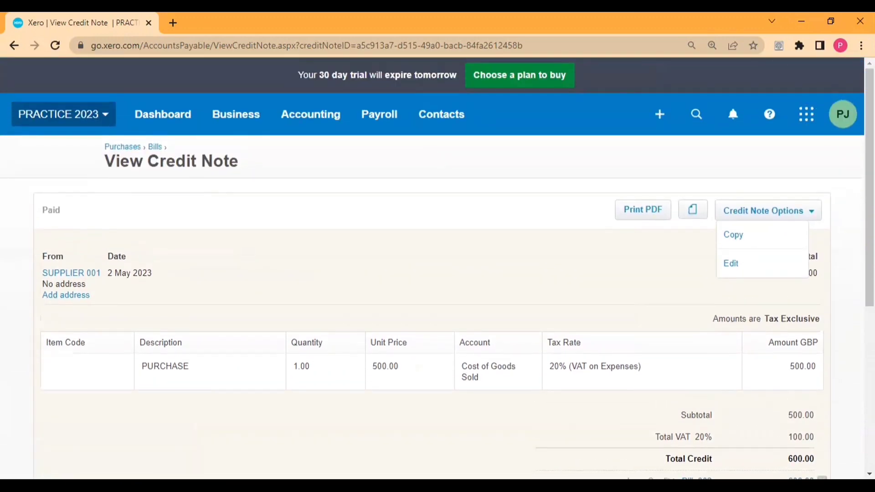
{"action": "left_click", "coordinate": [187, 114]}
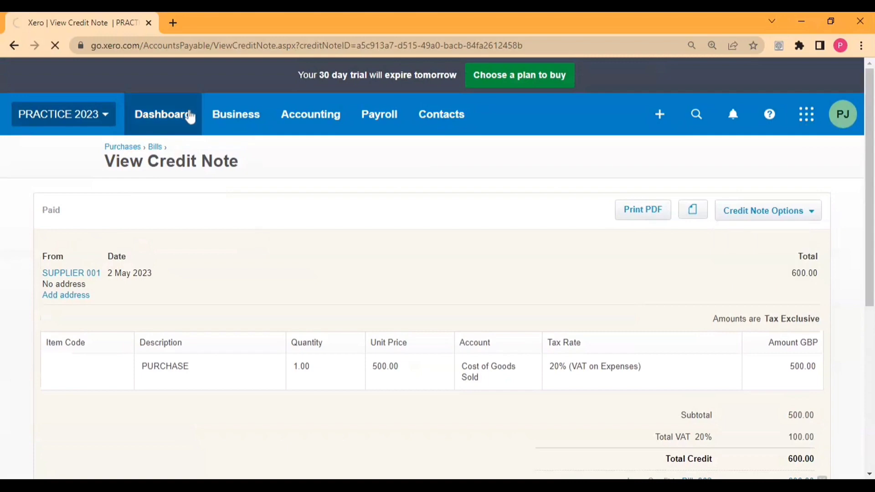